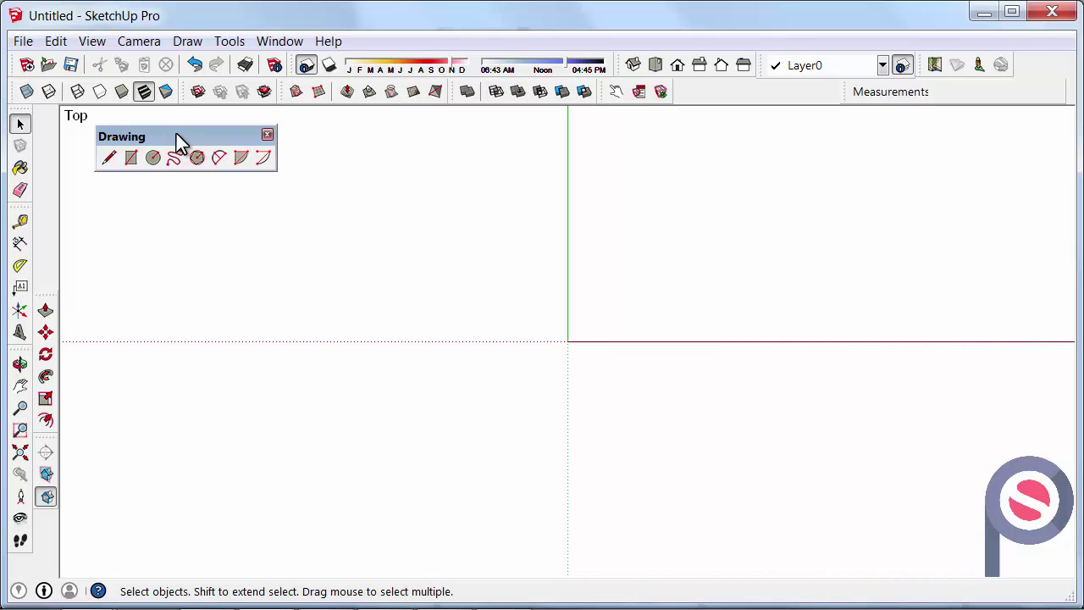
Review the toolbars listed under View > Toolbars, then close the dialog
left_click(95, 40)
mouse_move(127, 40)
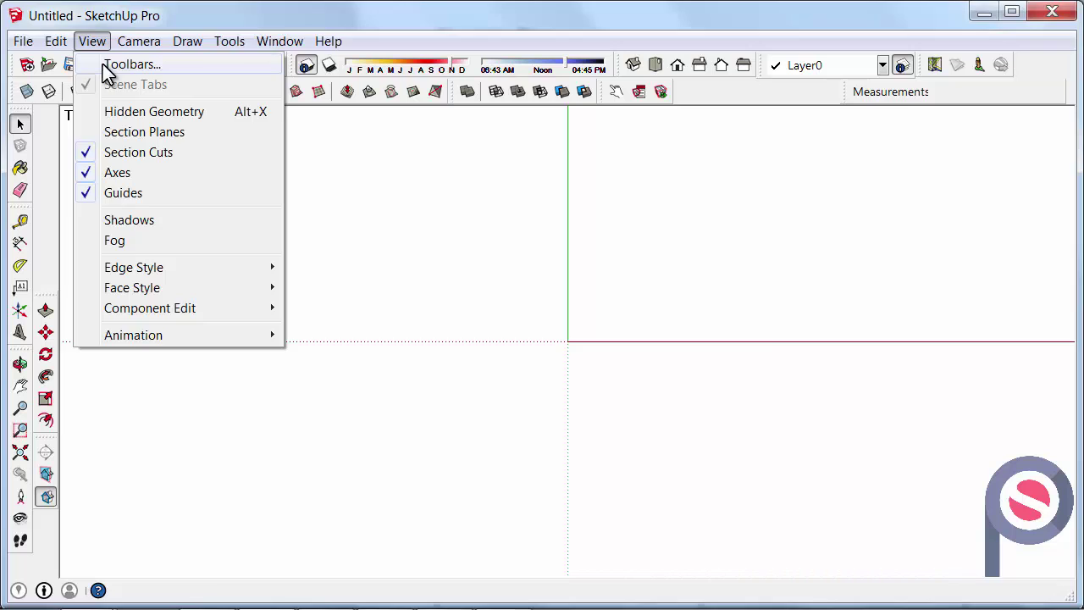
left_click(103, 63)
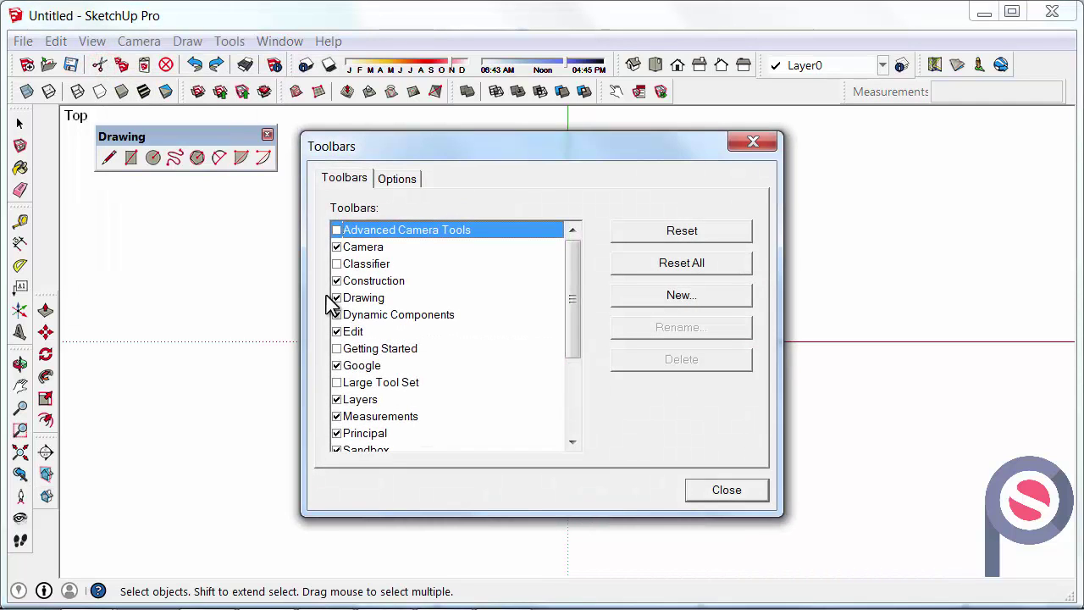
left_click(715, 491)
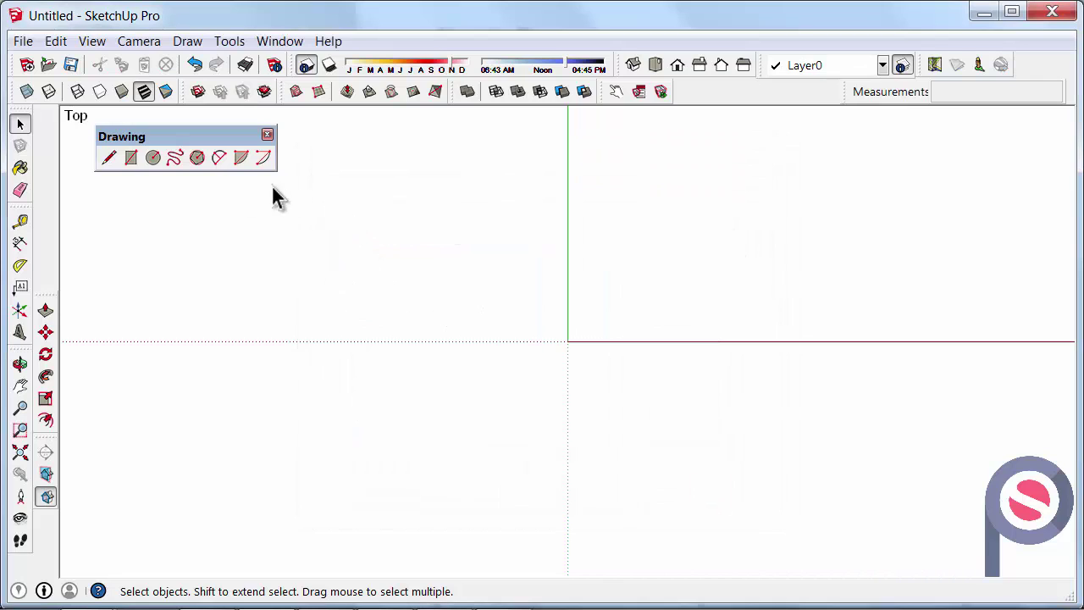
Activate the Circle tool and confirm its side count, keeping 24 sides
left_click(154, 159)
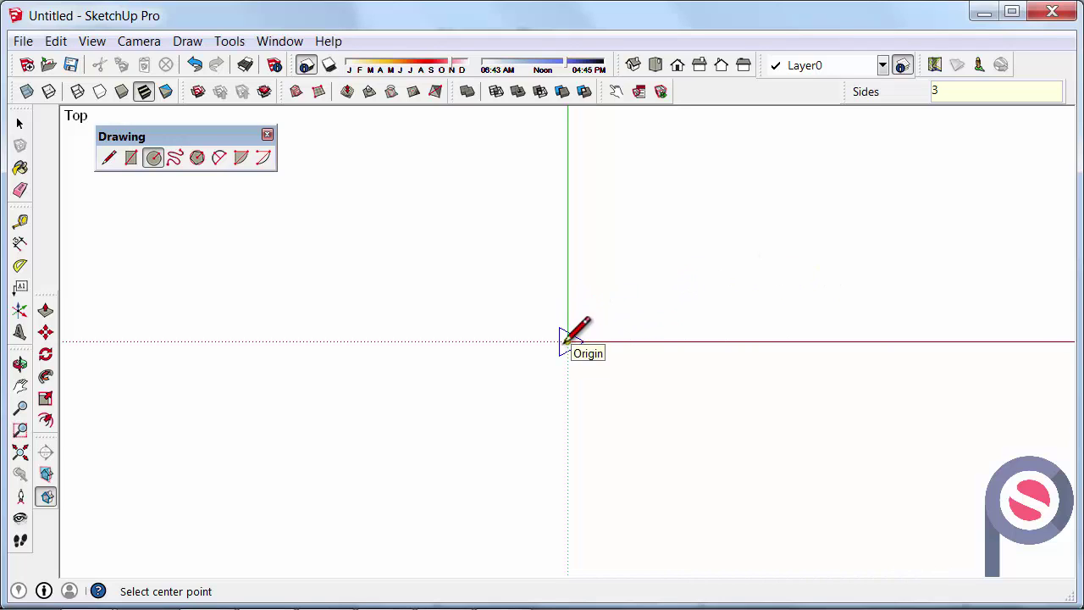
type("6")
key("Return")
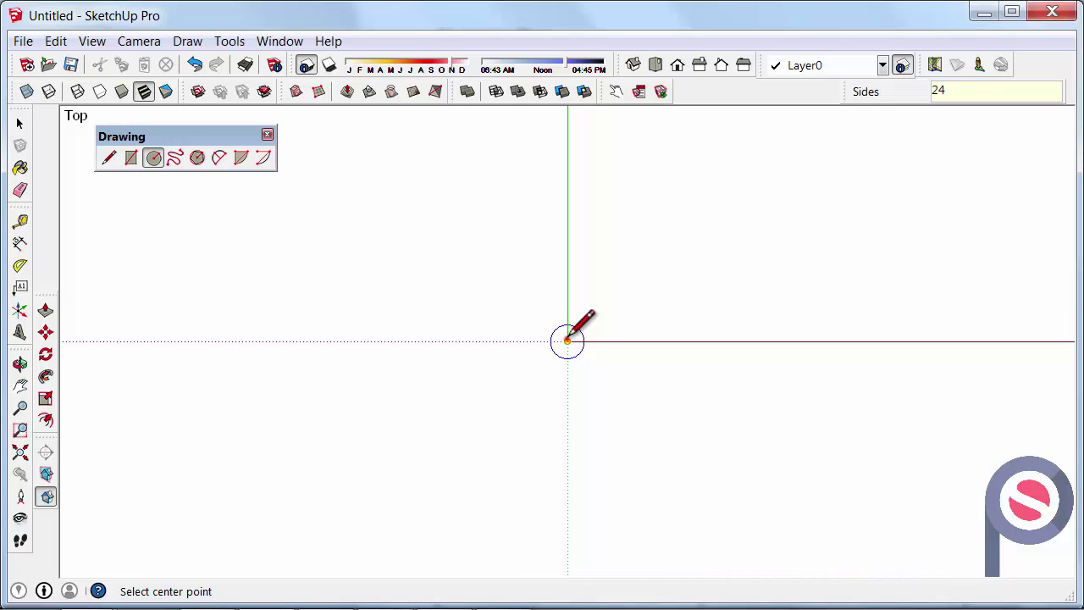
Centre the circle on the origin and give it a 2000 mm radius
left_click(568, 340)
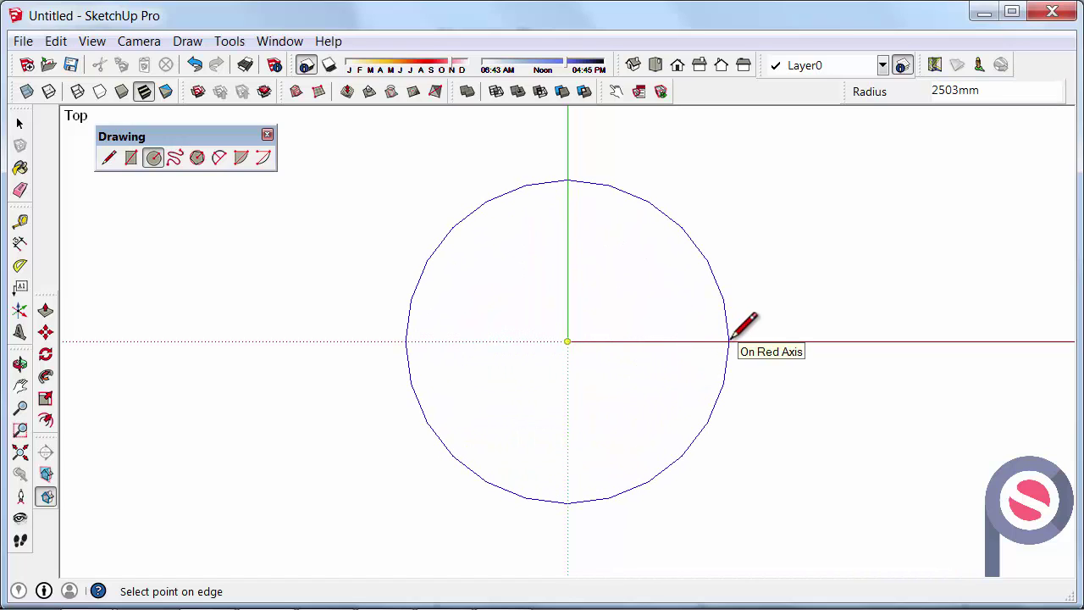
type("2000")
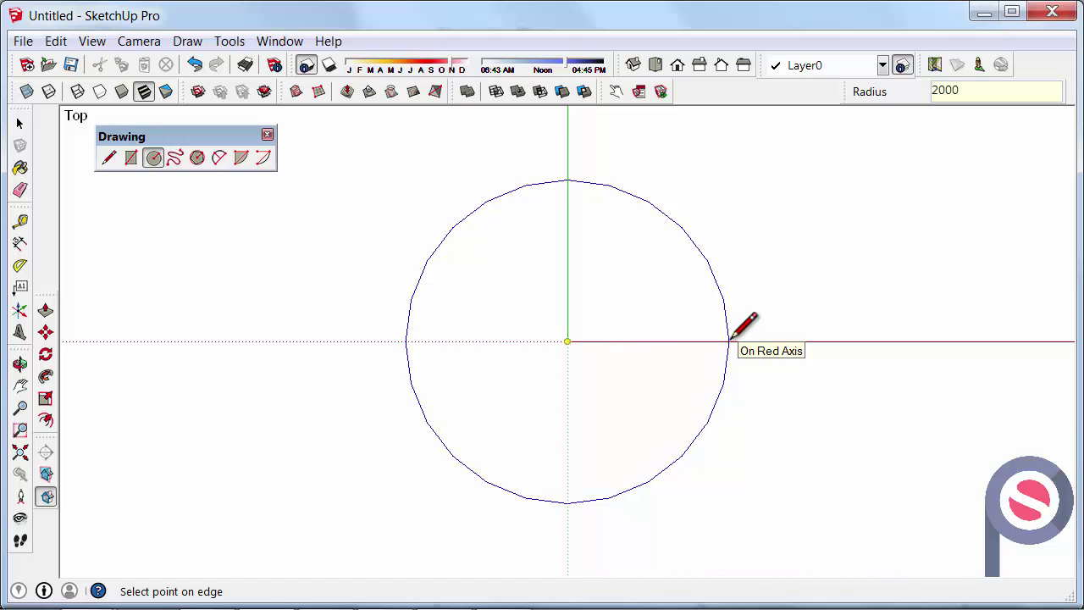
key("Return")
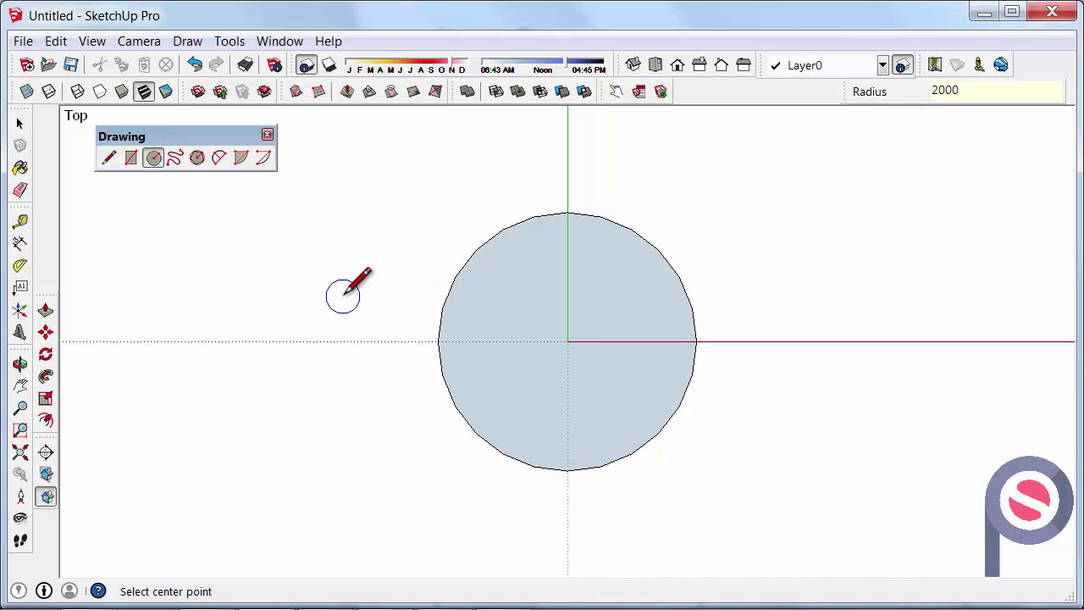
left_click(20, 244)
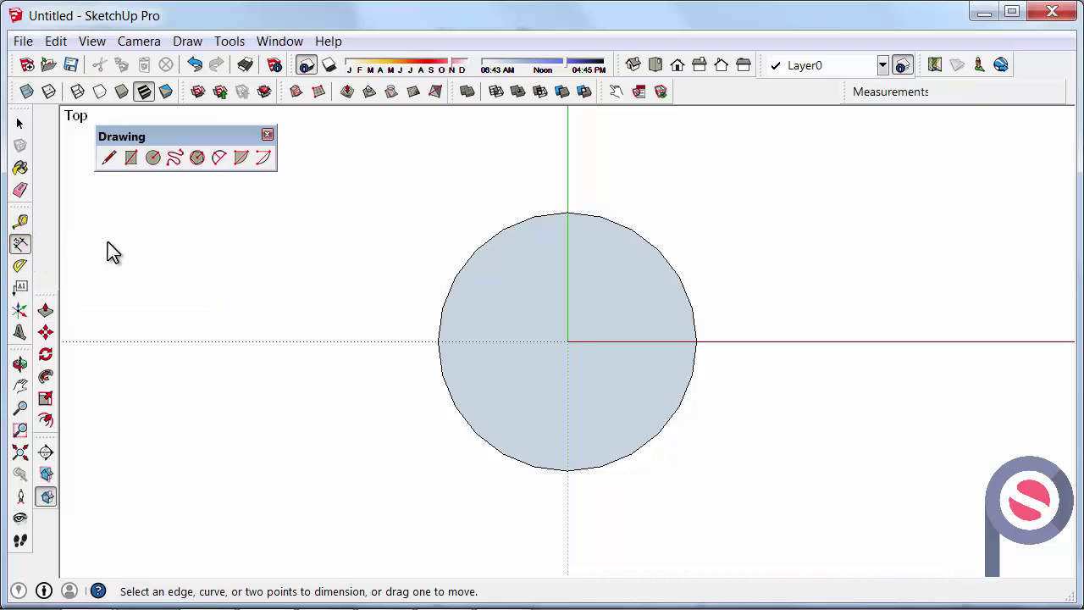
left_click(514, 227)
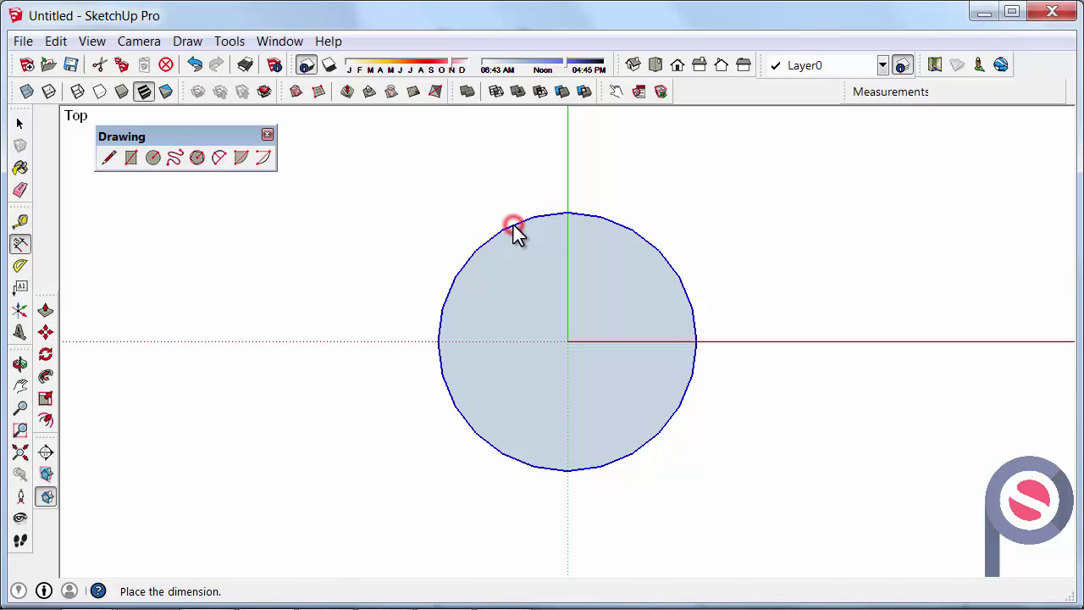
left_click(657, 206)
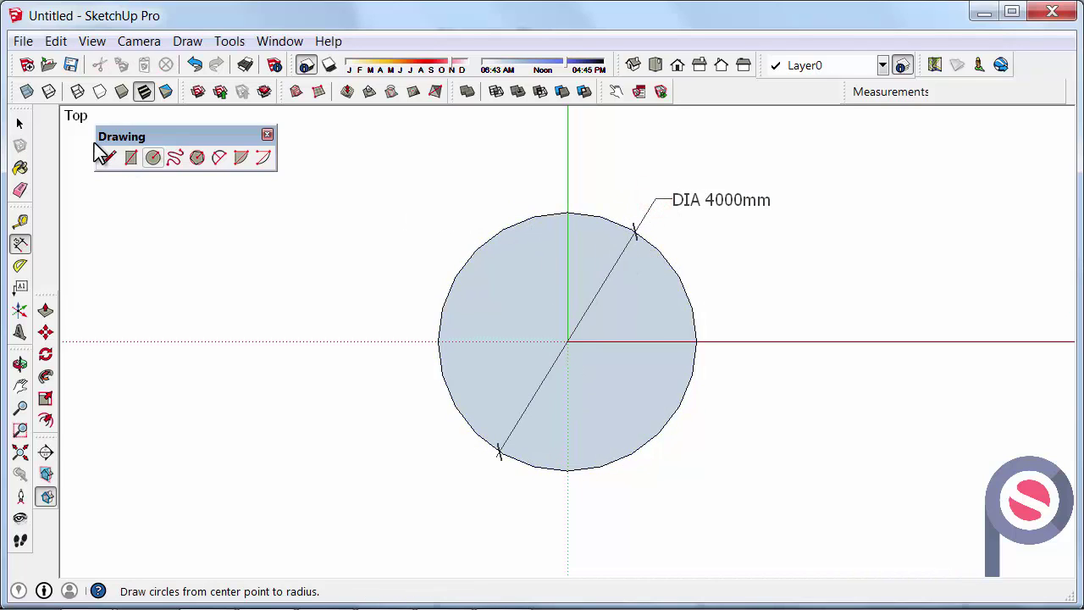
left_click(20, 190)
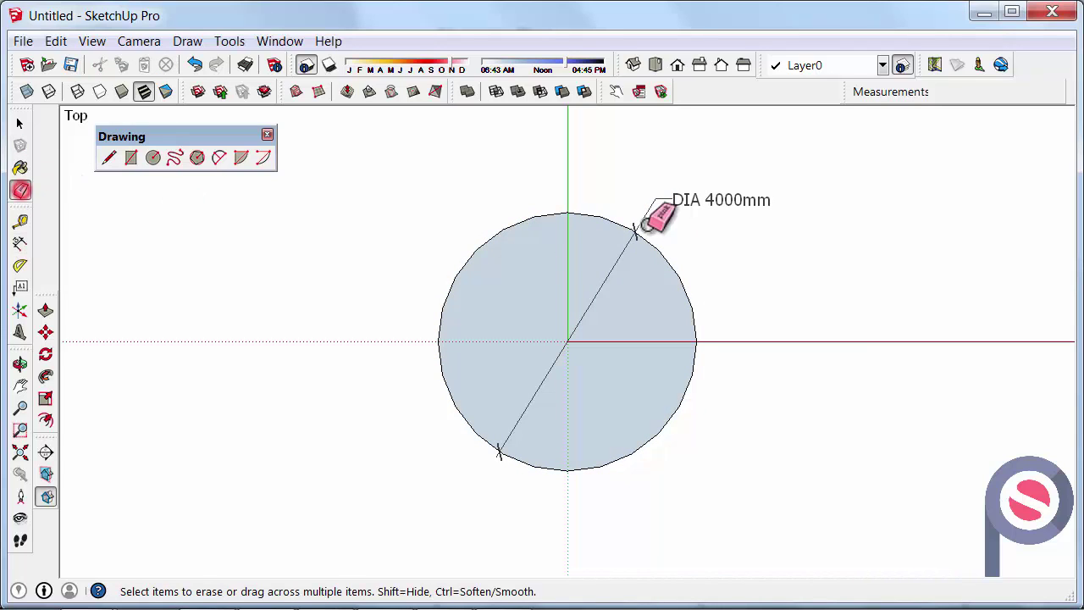
left_click(694, 200)
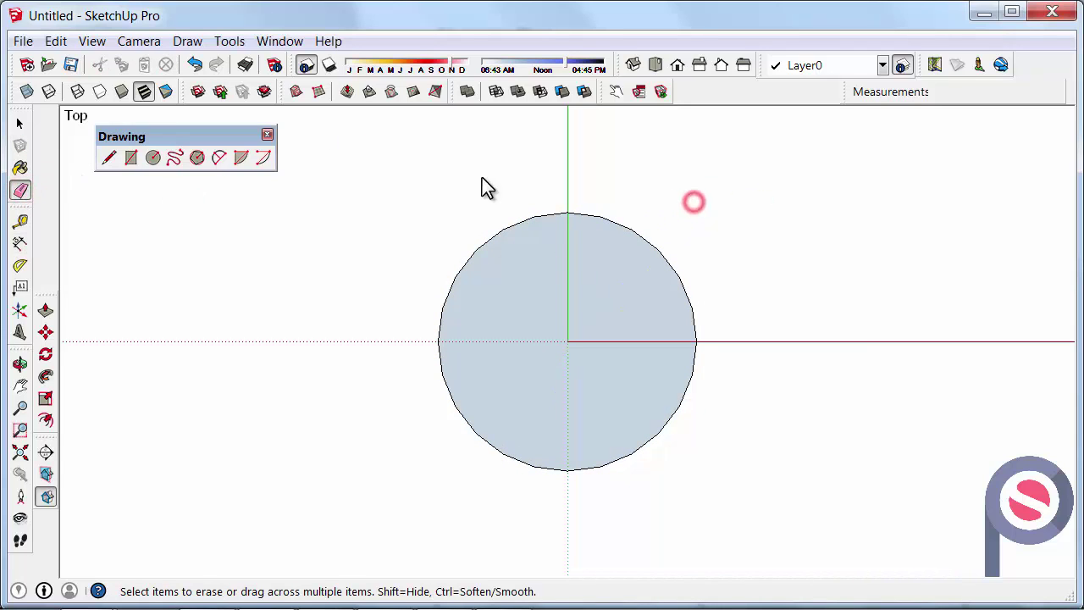
left_click(20, 123)
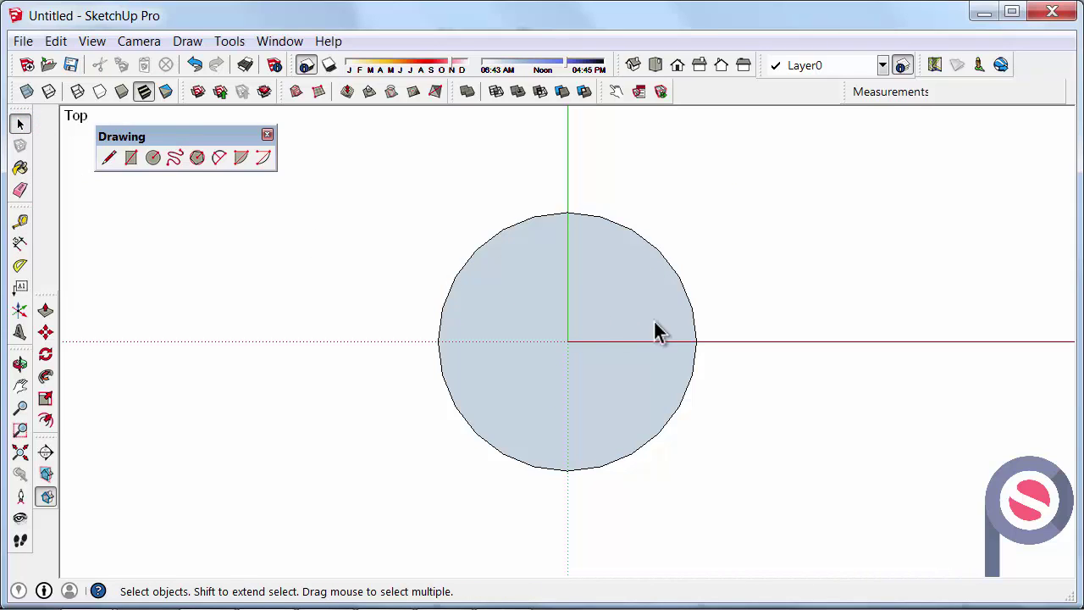
Open Entity Info for the circle's edge and move the panel aside
right_click(662, 255)
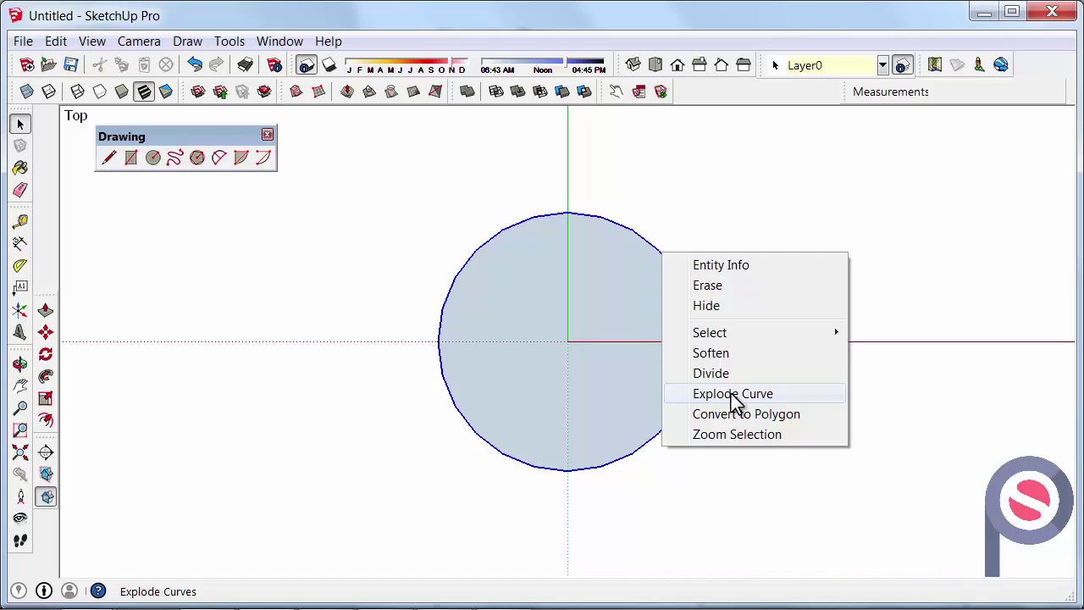
left_click(737, 265)
mouse_move(175, 73)
left_mouse_down()
mouse_move(441, 114)
mouse_move(893, 143)
mouse_move(980, 135)
left_mouse_up()
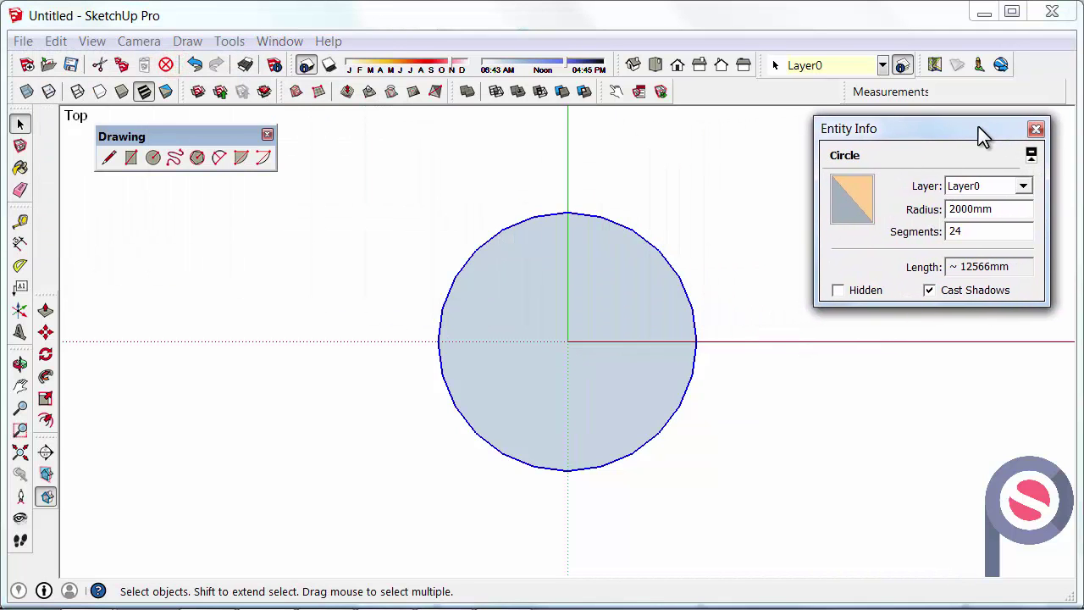
right_click(650, 246)
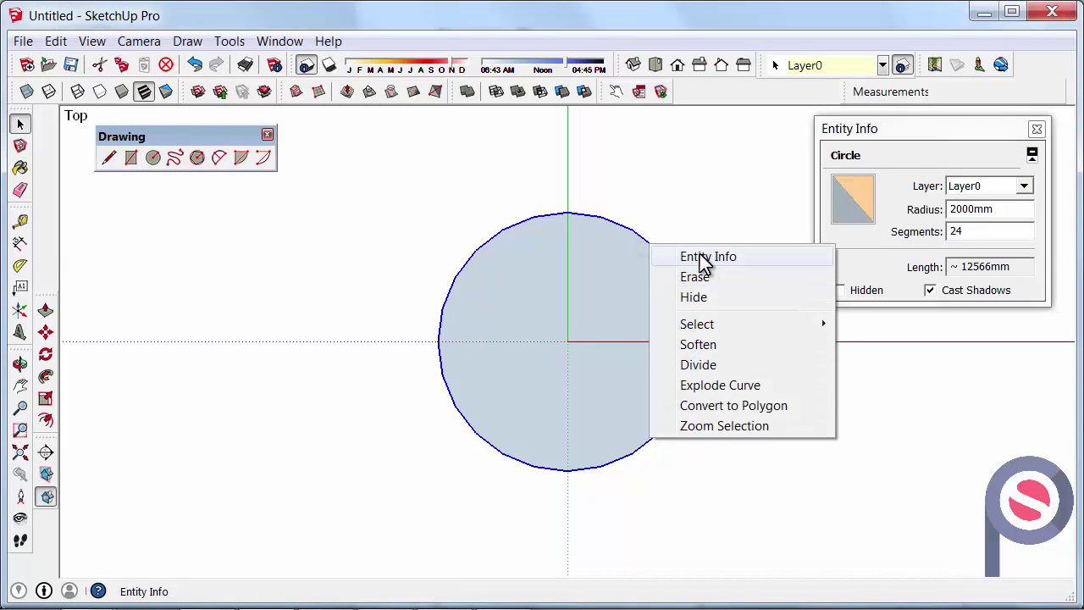
left_click(899, 179)
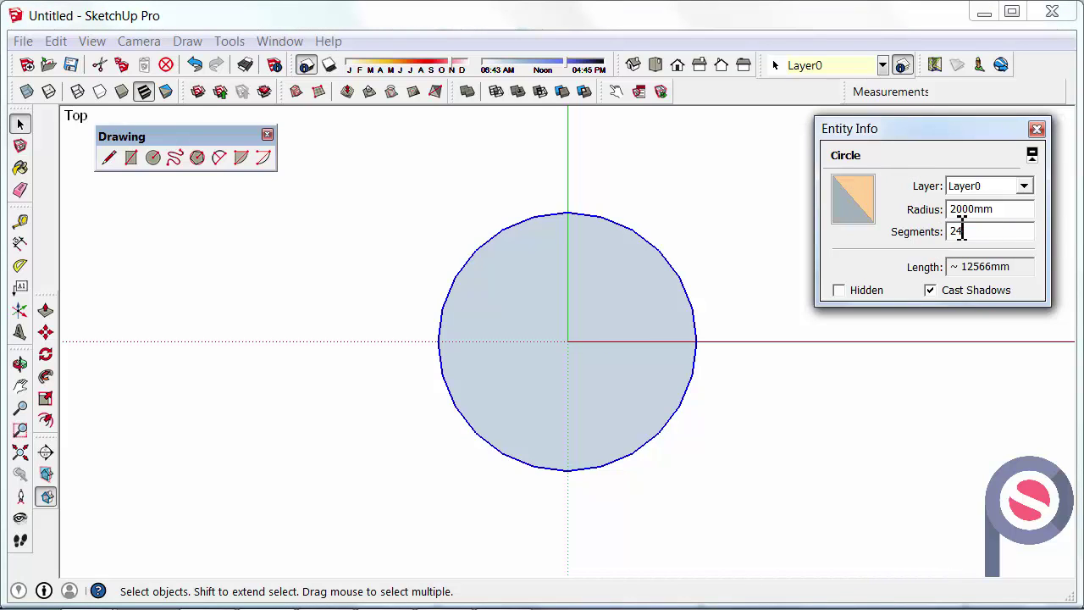
Set the circle's radius to 1500mm and its segments to 48 in Entity Info
left_click(954, 209)
left_click_drag(955, 211, 940, 221)
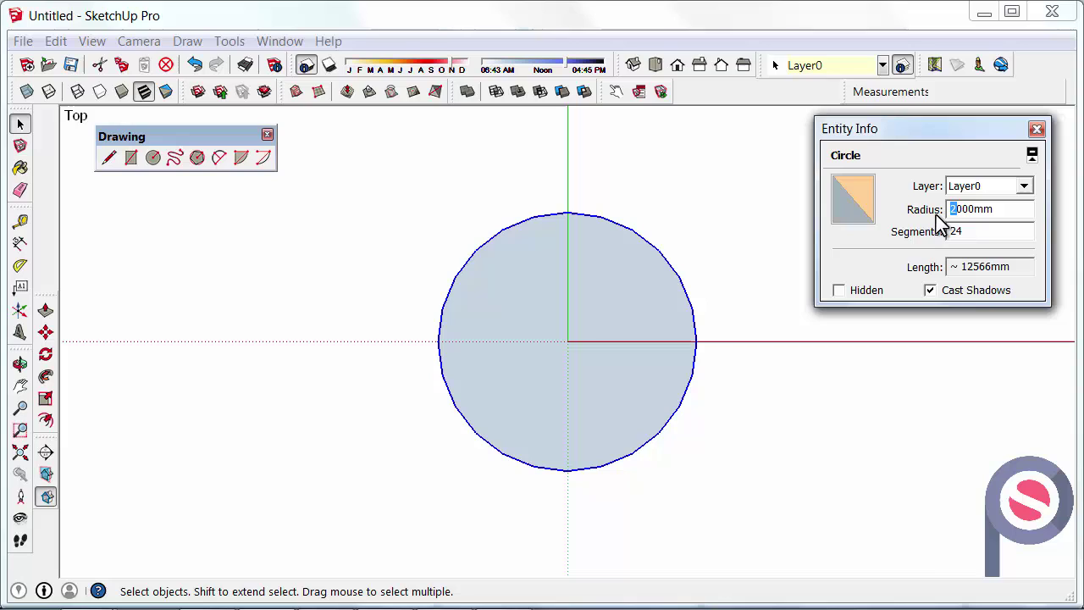
key("Return")
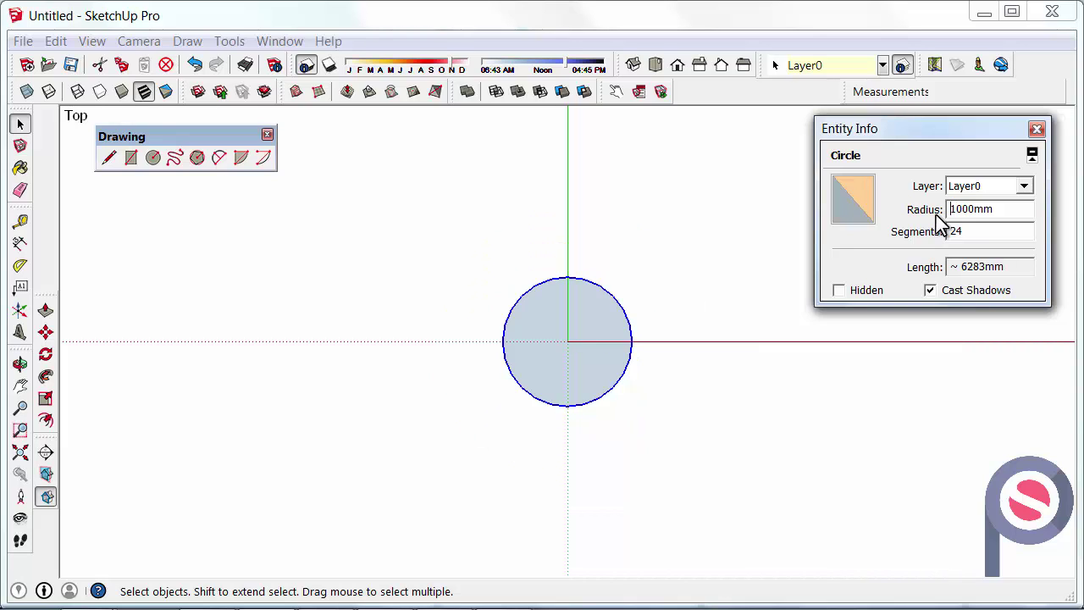
left_click_drag(962, 210, 948, 233)
type("5")
key("Return")
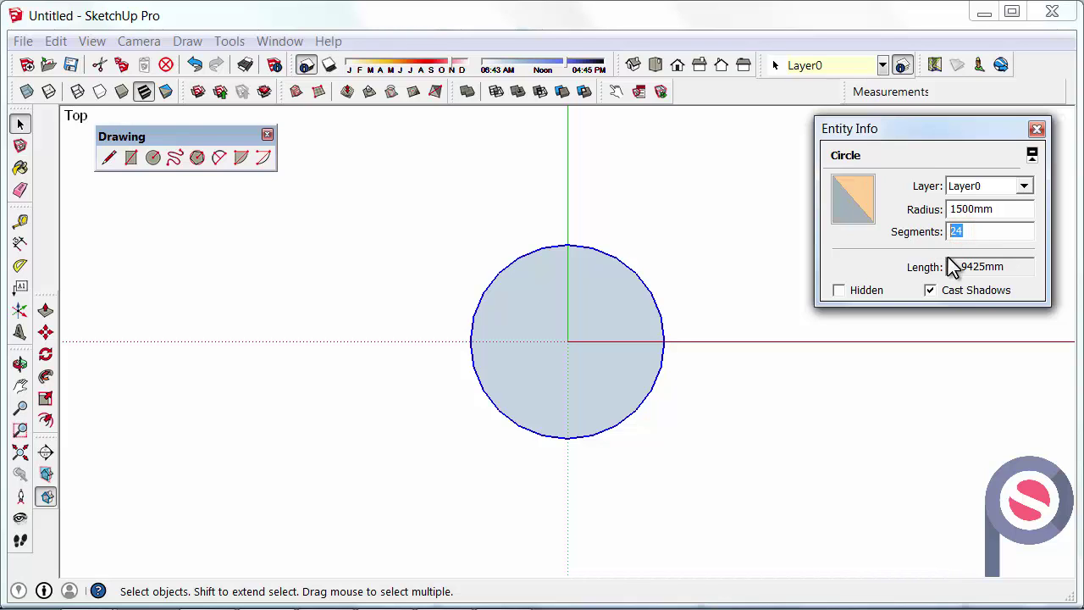
key("Return")
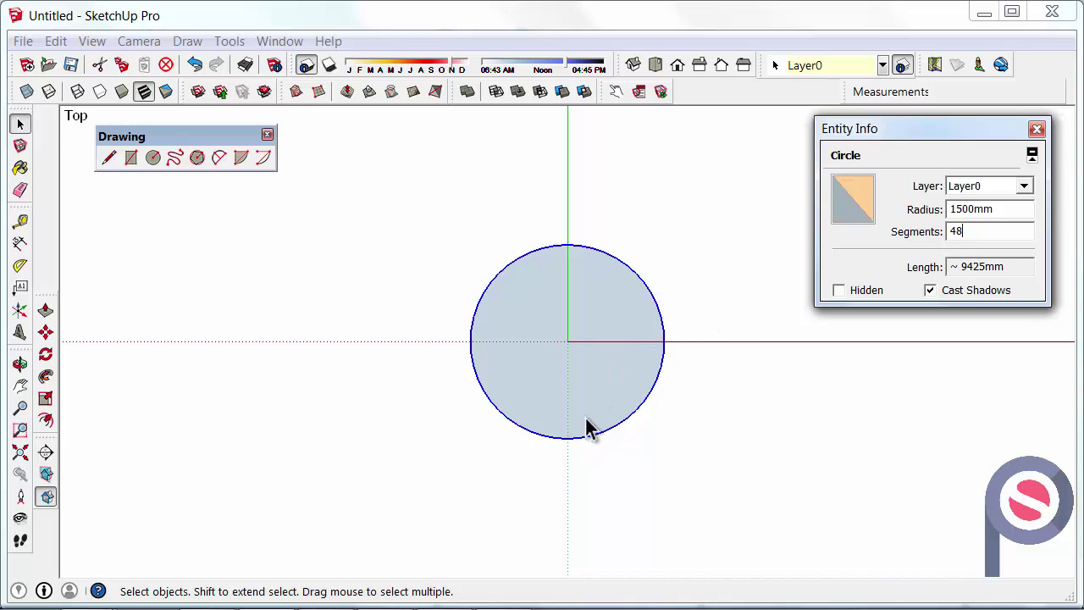
Orbit into a tilted 3D view and select the circle's face and edge
middle_click_drag(588, 426, 574, 491)
scroll(532, 483, "up", 3)
scroll(527, 479, "down", 4)
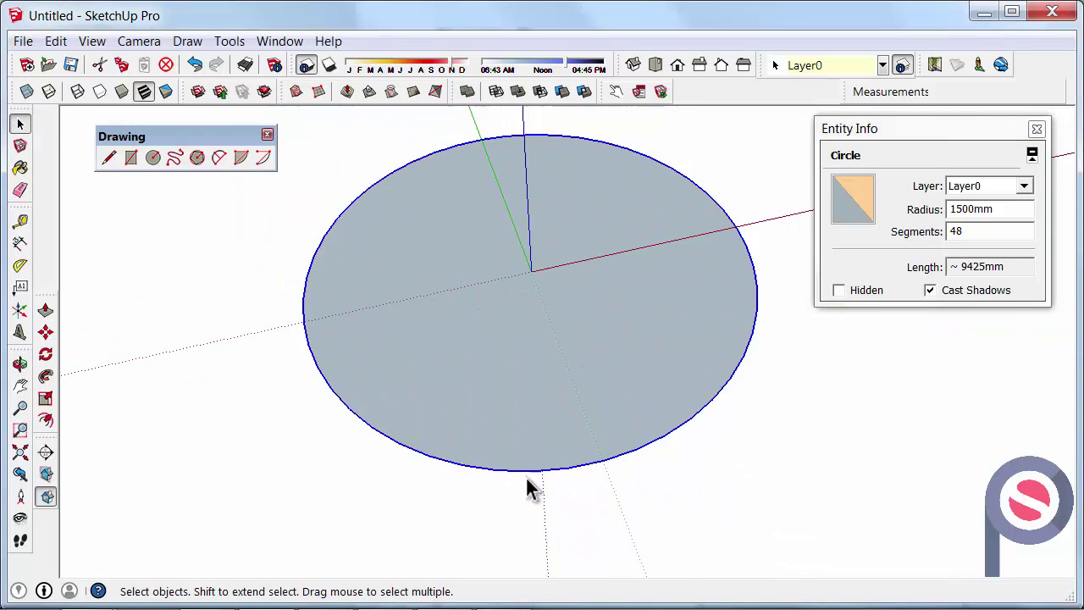
left_click(506, 507)
scroll(583, 406, "down", 2)
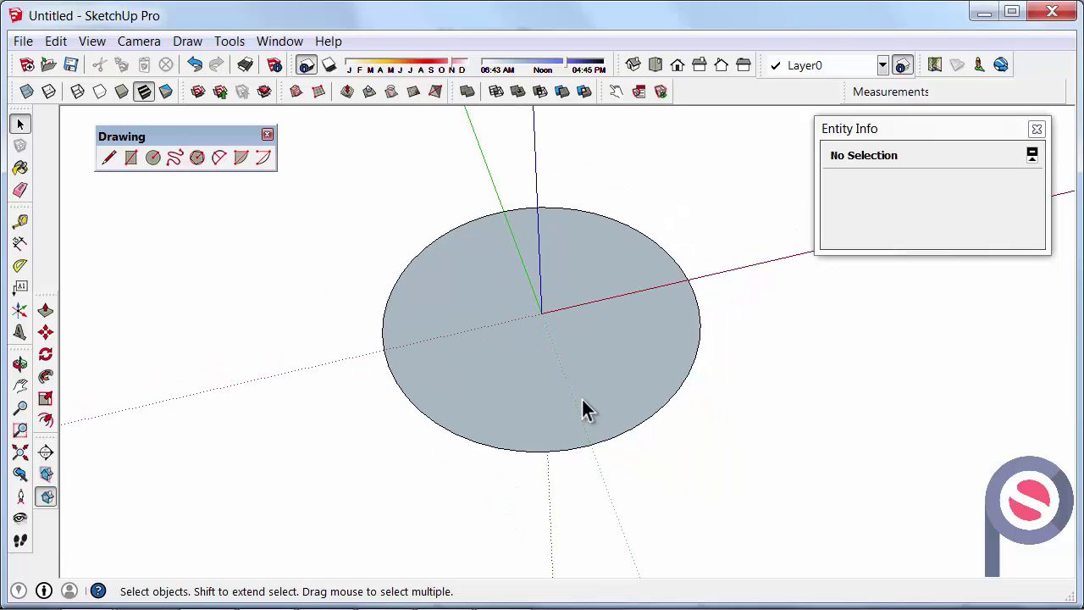
left_click(655, 411)
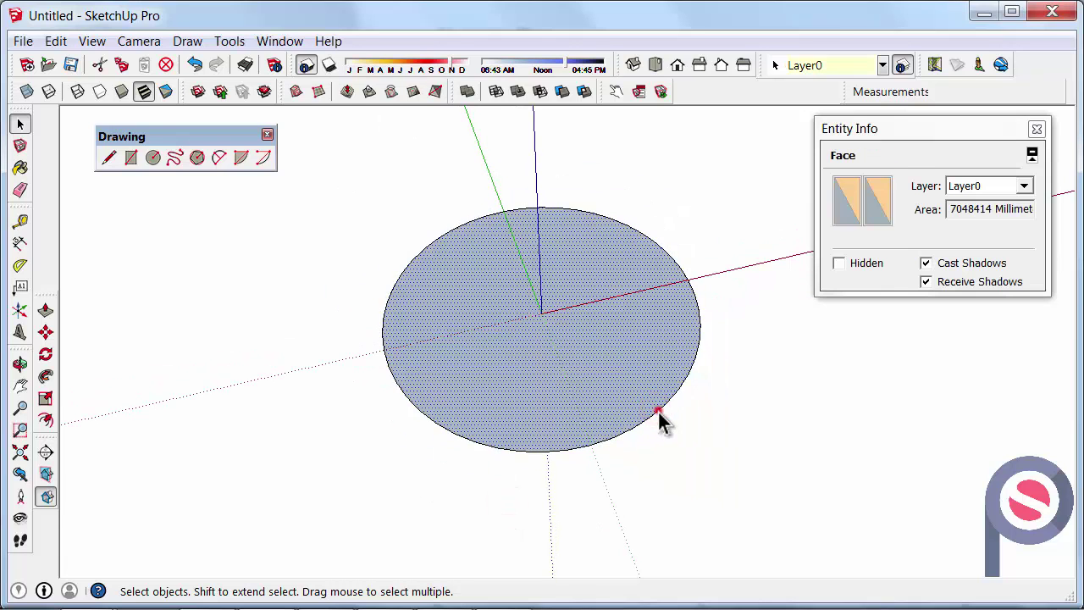
left_click(708, 430)
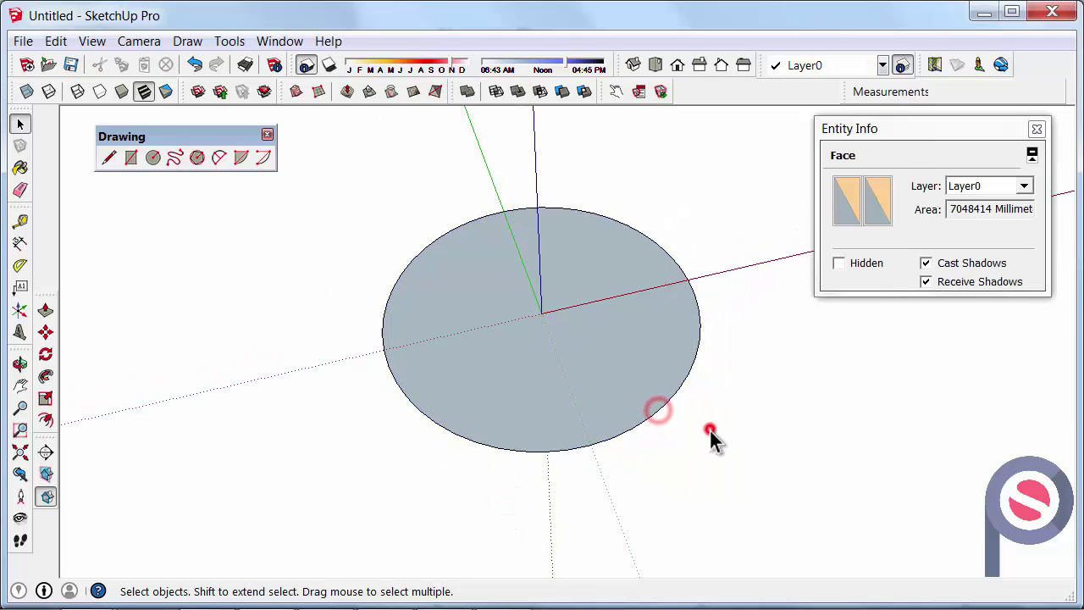
left_click(689, 386)
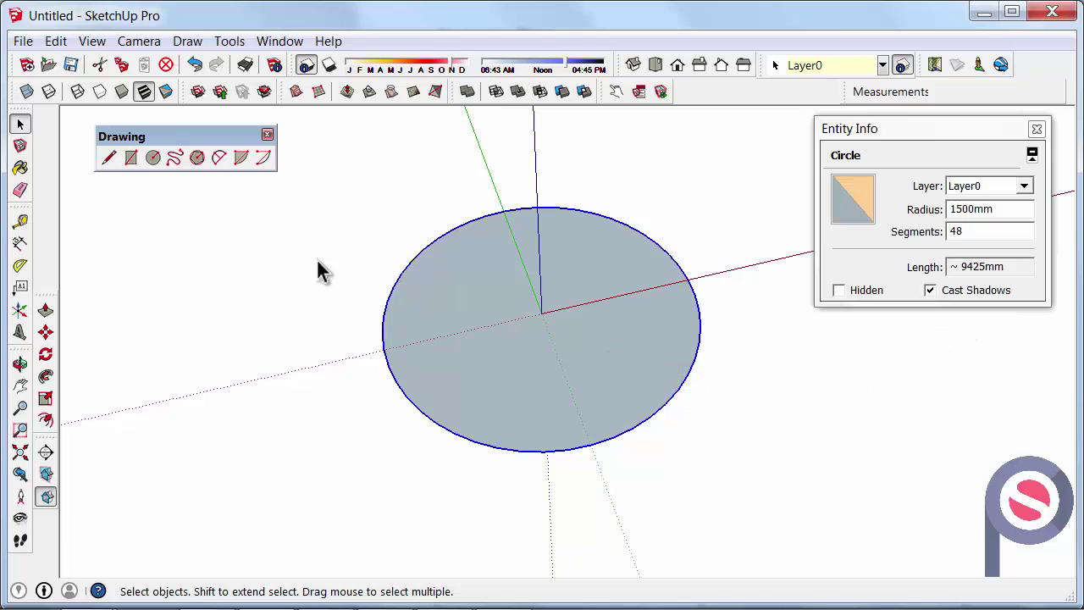
Push/pull the circle face up about 1554mm into a cylinder and select its top
left_click(46, 310)
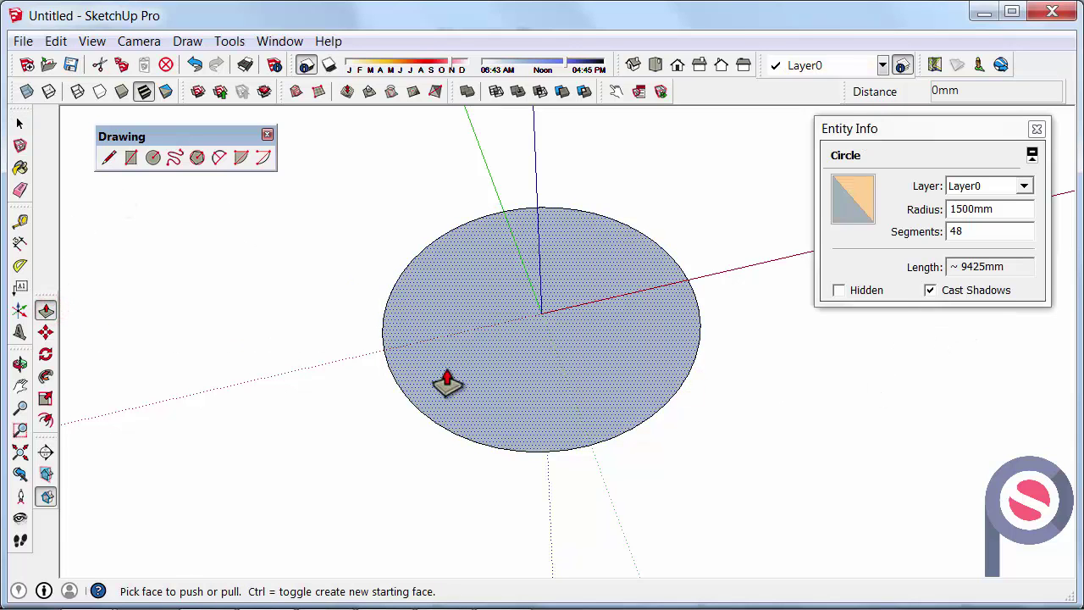
left_click(448, 372)
left_click(432, 243)
scroll(431, 242, "down", 3)
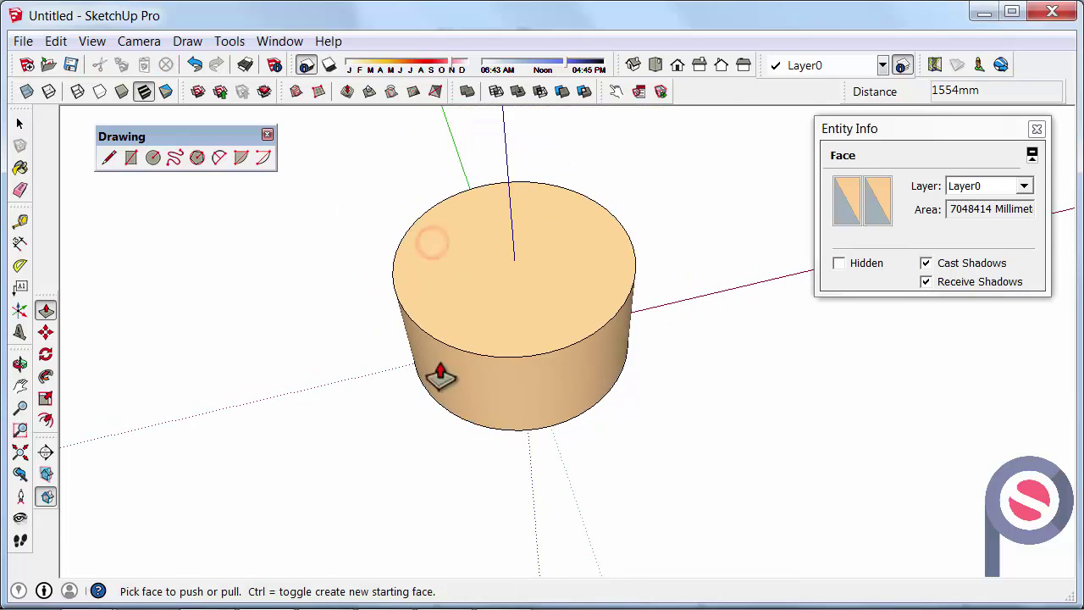
left_click(20, 123)
left_click(574, 292)
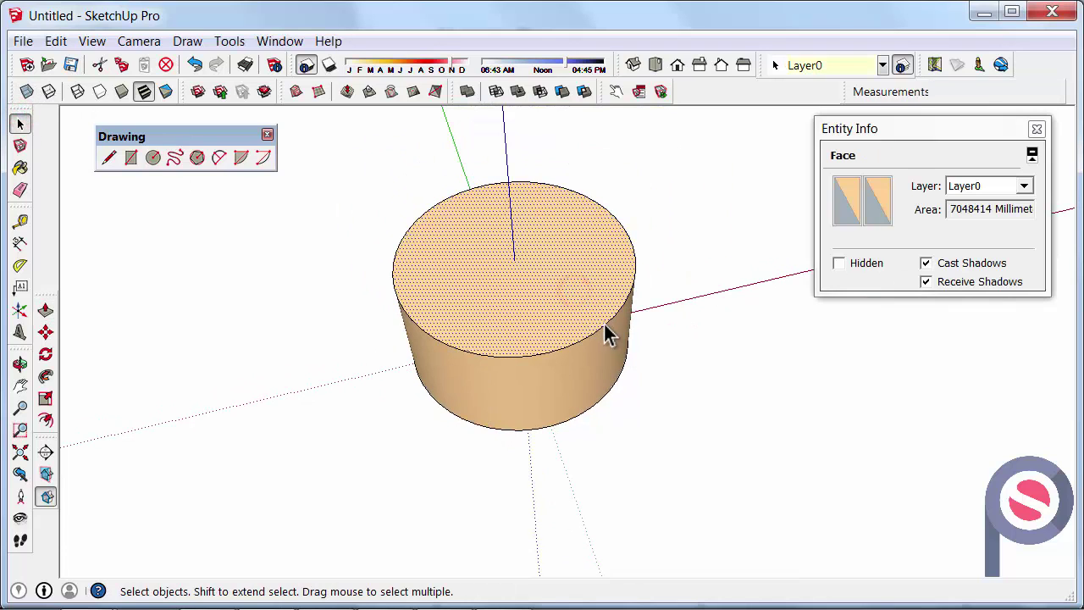
Change the cylinder's top circle radius from 1500mm to 1000mm in Entity Info
left_click(604, 327)
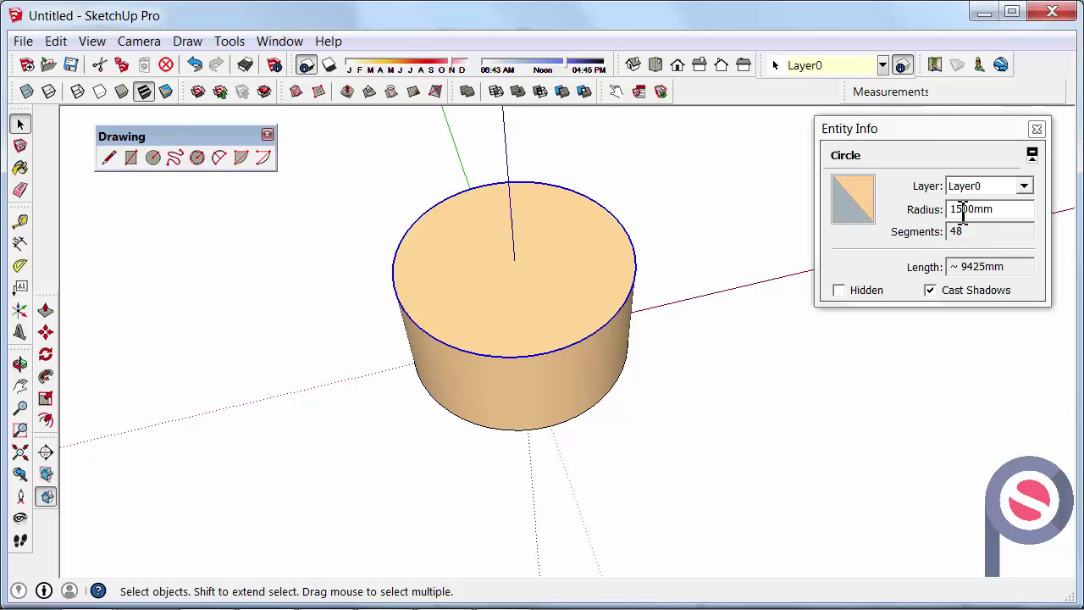
left_click(965, 210)
left_click_drag(964, 212, 966, 214)
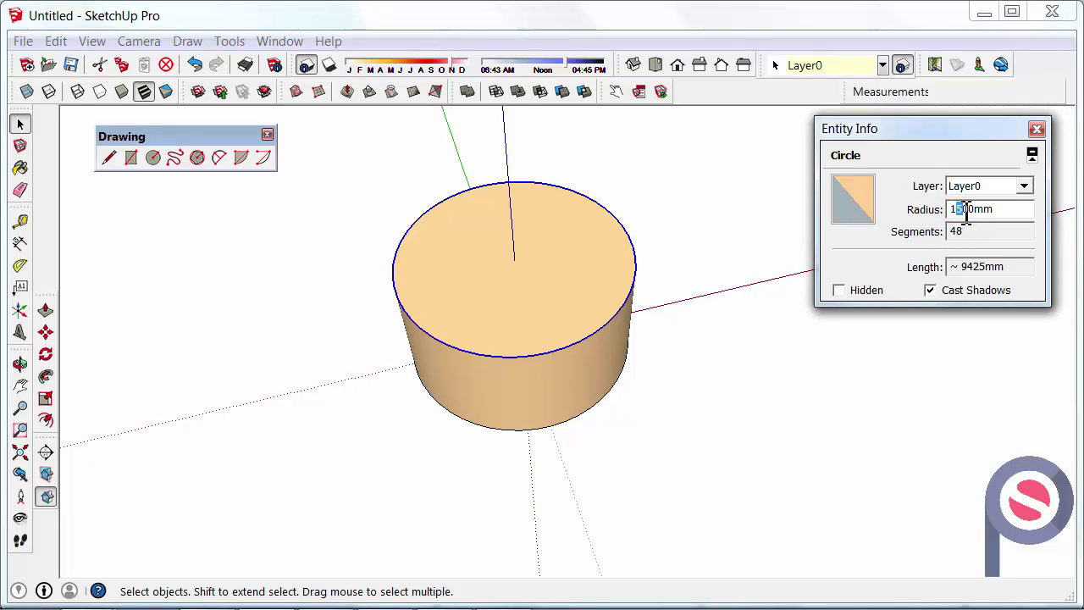
key("Return")
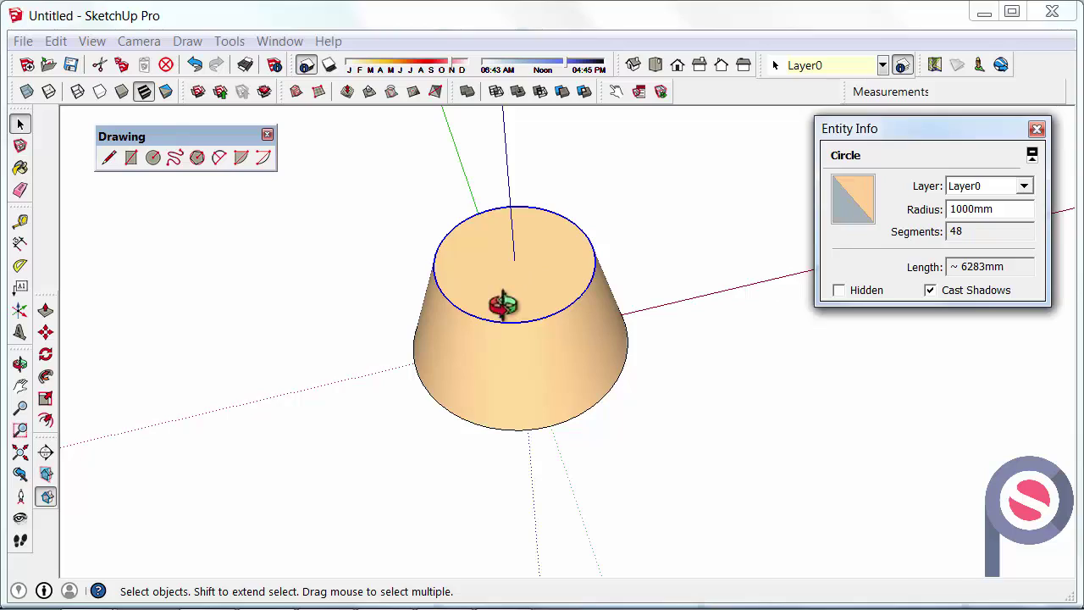
scroll(501, 313, "up", 3)
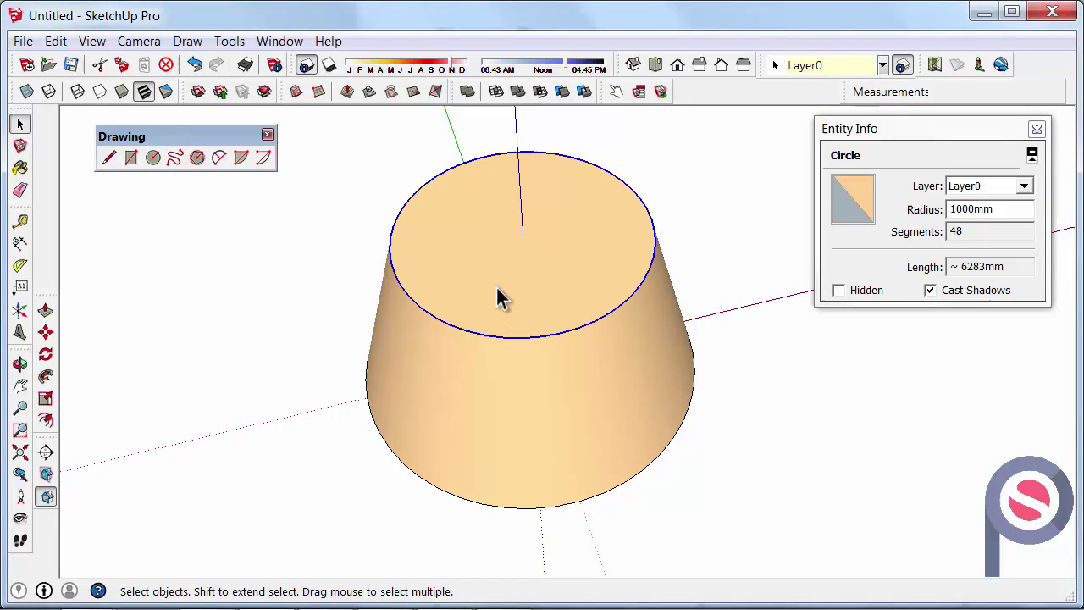